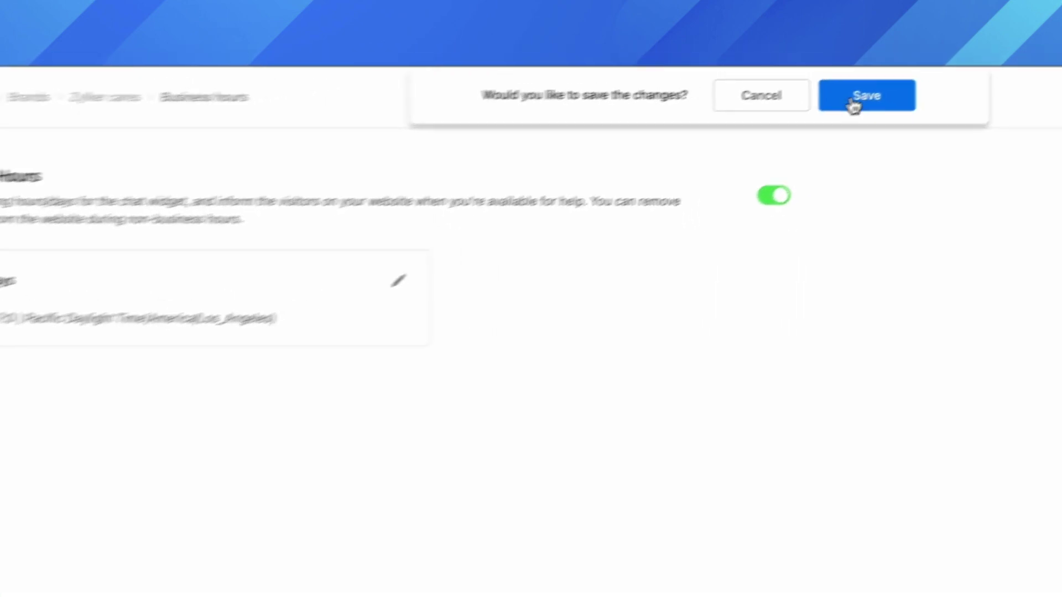
Step: Save the enabled business hours for the Zylker cares brand
click(747, 139)
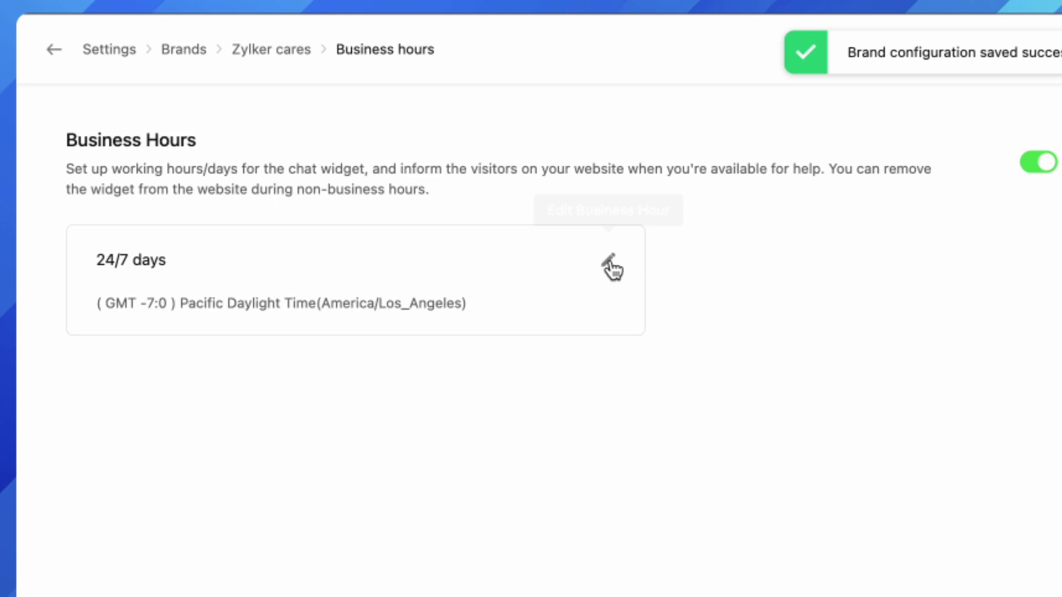
Step: Edit Zylker cares business hours, reviewing time zones but keeping Pacific Daylight Time
click(613, 267)
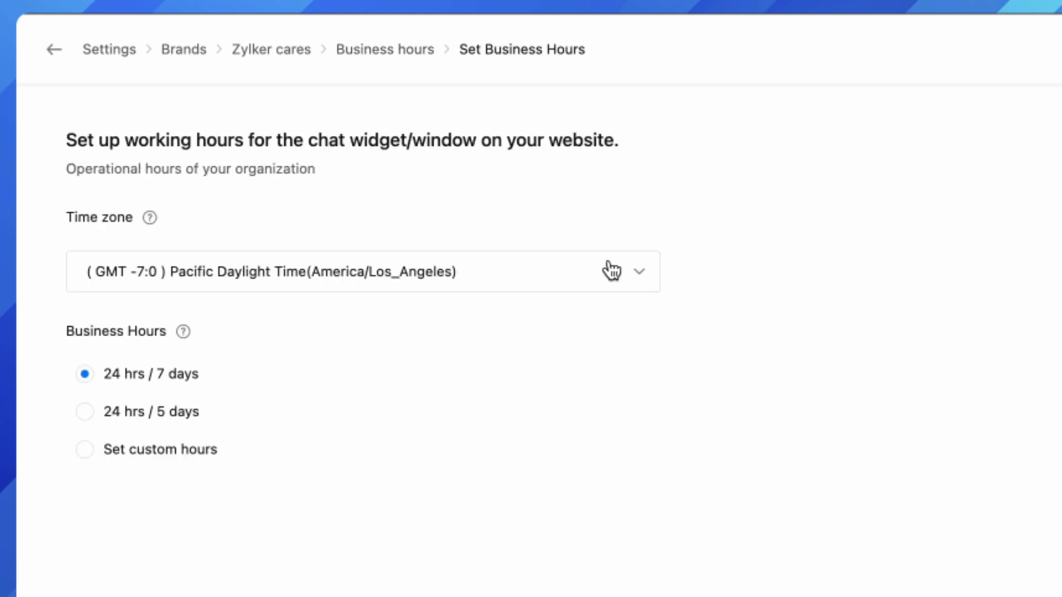
click(612, 271)
scroll(591, 434, down, 5)
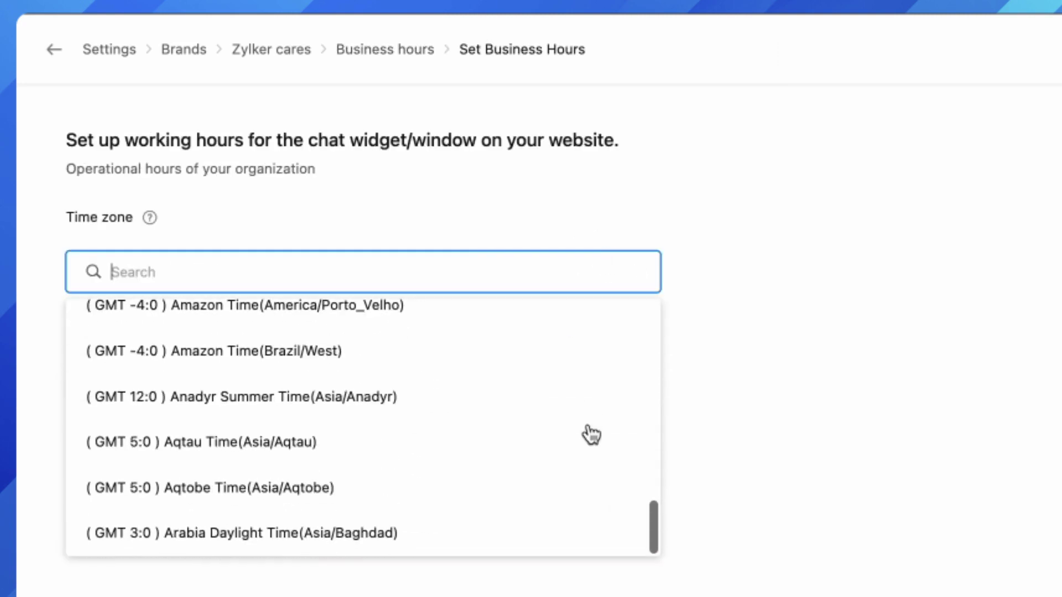
scroll(591, 435, up, 5)
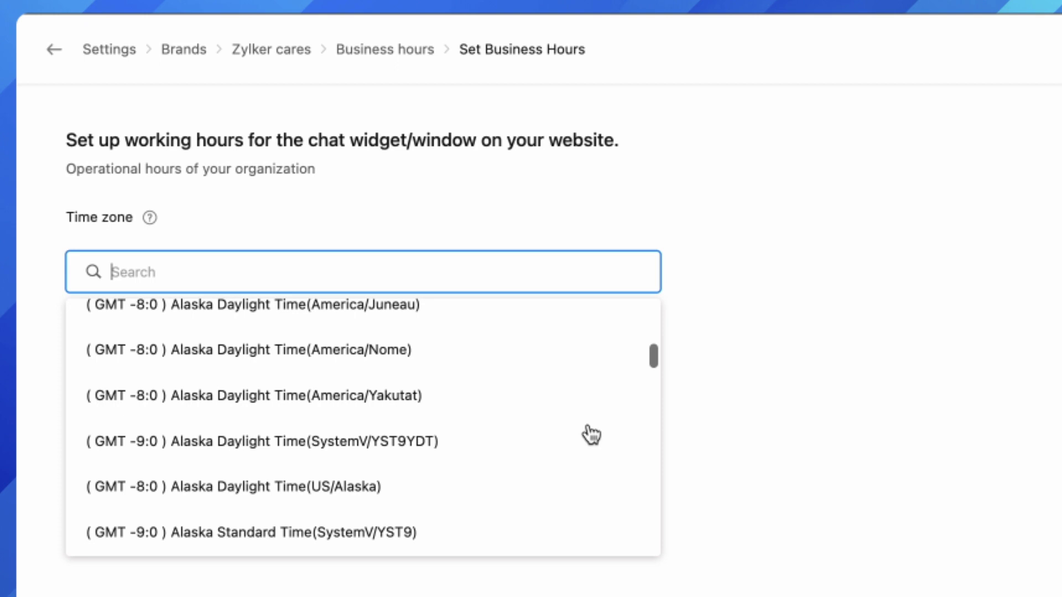
click(843, 350)
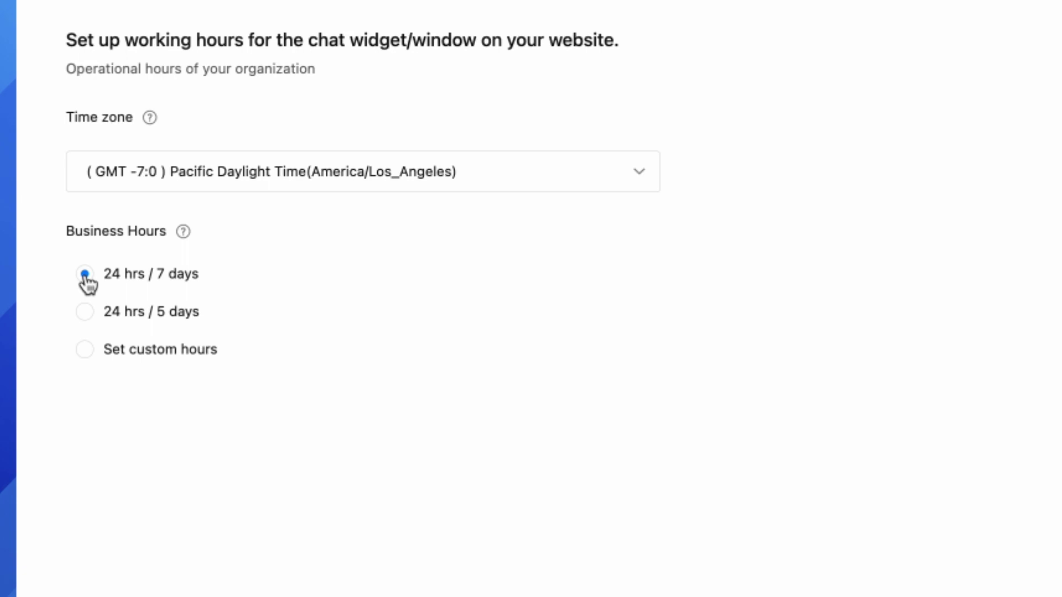
Step: Choose '24 hrs / 5 days' hours with the week starting on Monday
click(106, 312)
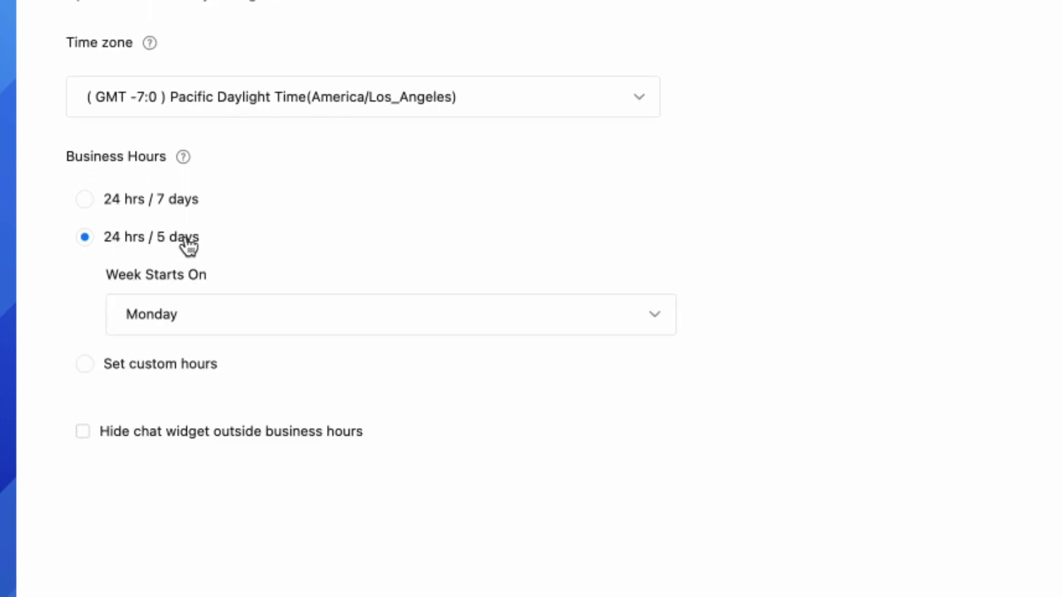
scroll(266, 315, down, 1)
click(272, 290)
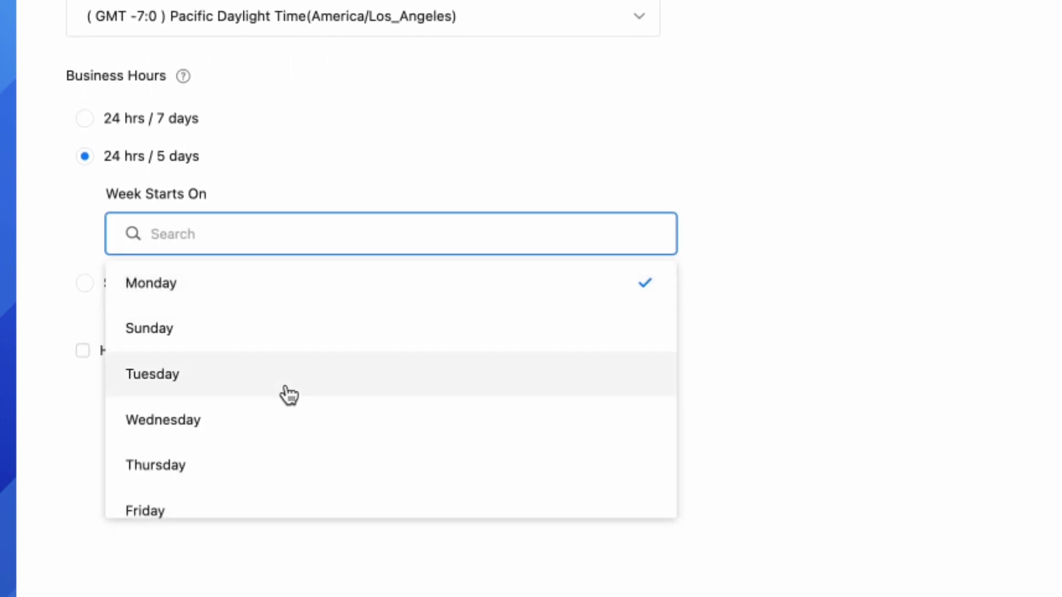
scroll(290, 395, down, 1)
scroll(289, 396, up, 1)
click(305, 283)
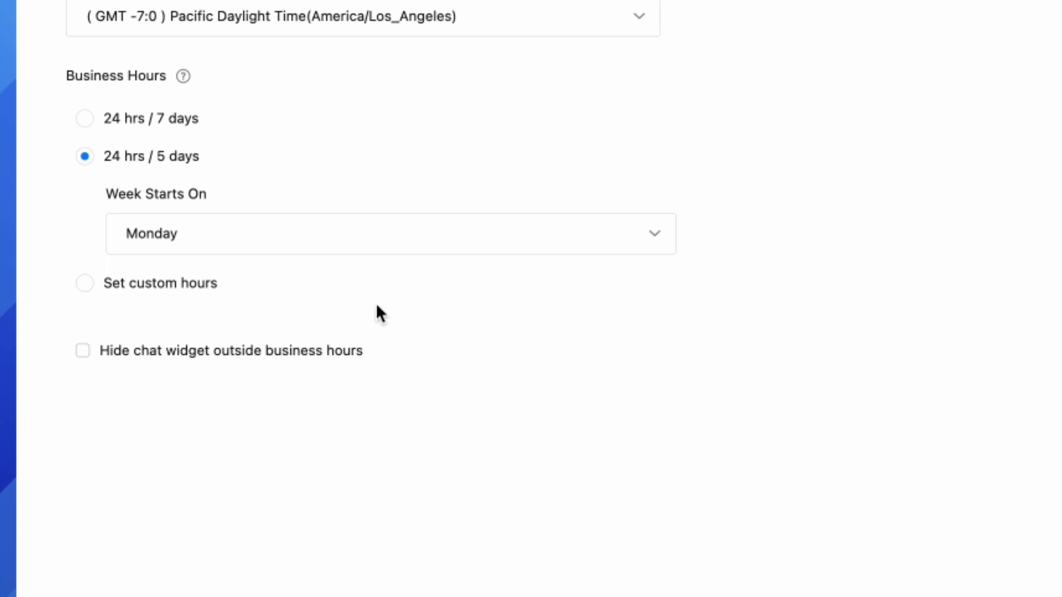
Step: Use custom hours: clear Sunday, end Monday's block at 13:05, add a 14:00 block
click(160, 288)
mouse_move(517, 323)
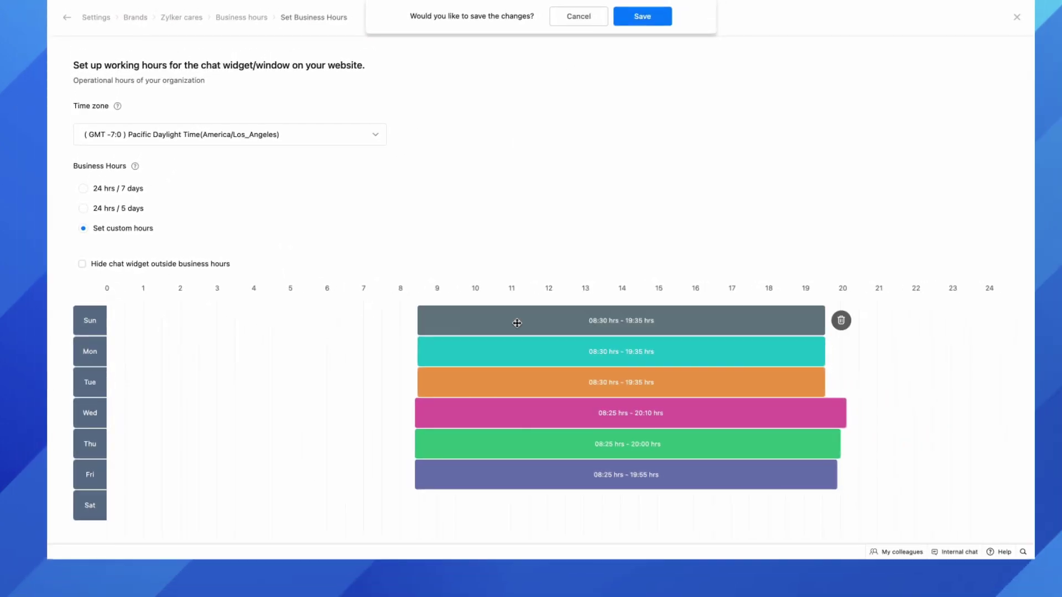
click(840, 322)
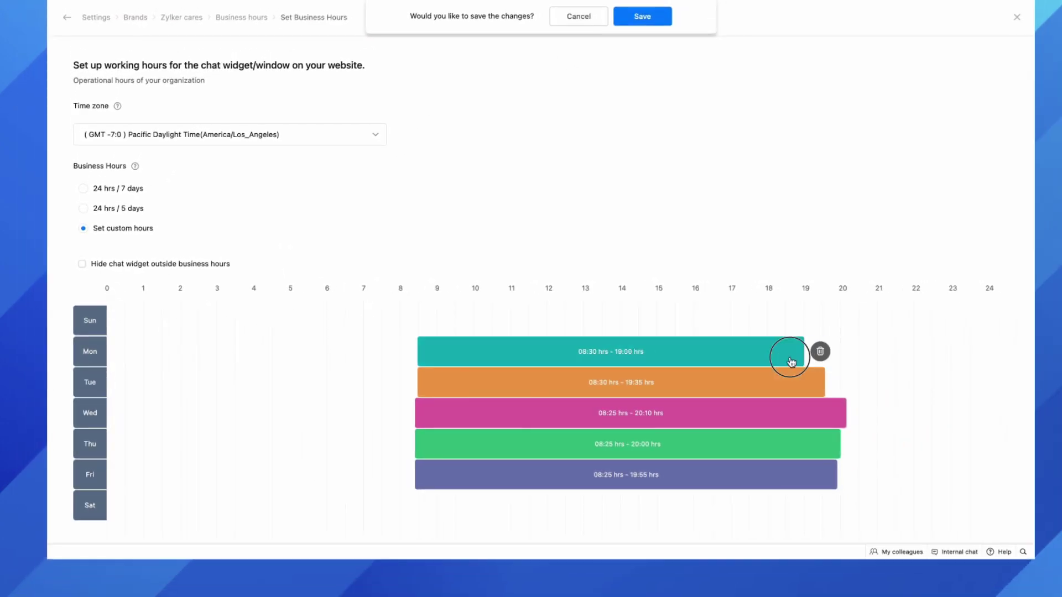
mouse_move(824, 351)
mouse_down()
mouse_move(586, 358)
mouse_move(827, 353)
mouse_up()
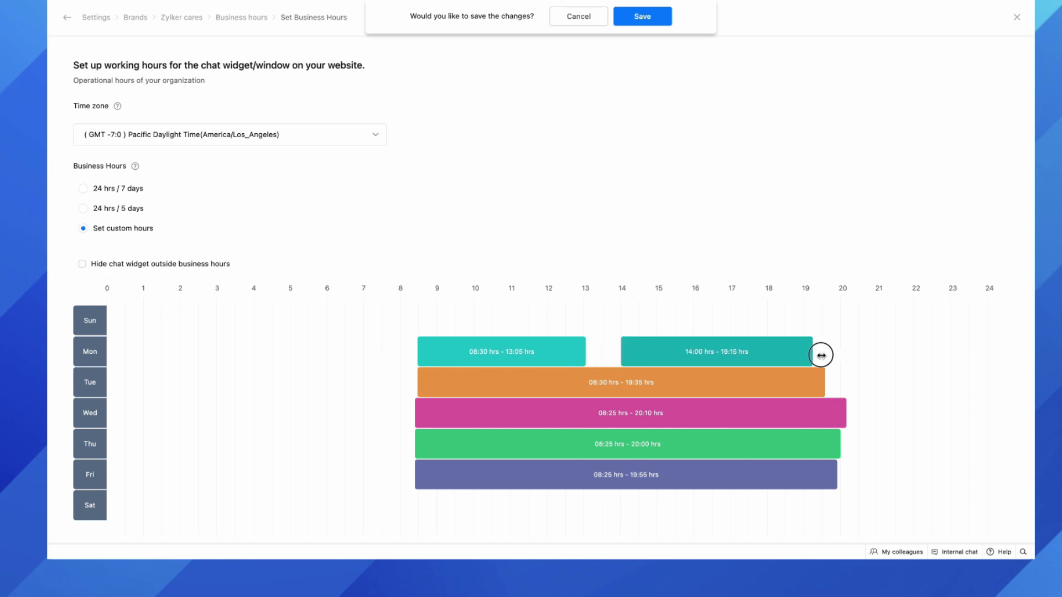
mouse_move(846, 413)
mouse_down()
mouse_move(829, 413)
mouse_move(828, 475)
mouse_up()
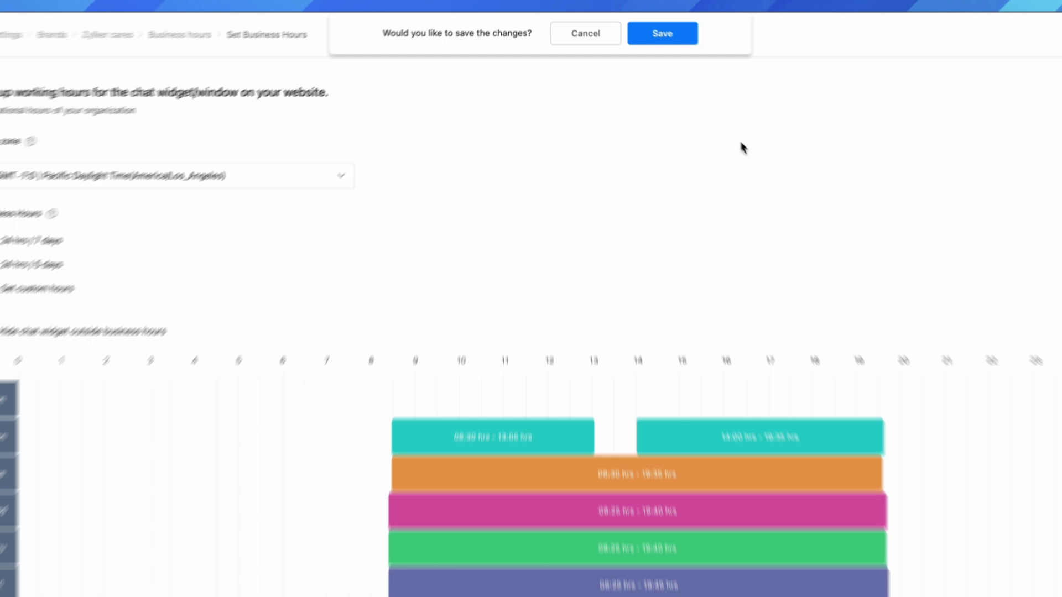
Step: Save the custom hours and acknowledge the Widget status offline notice
click(643, 15)
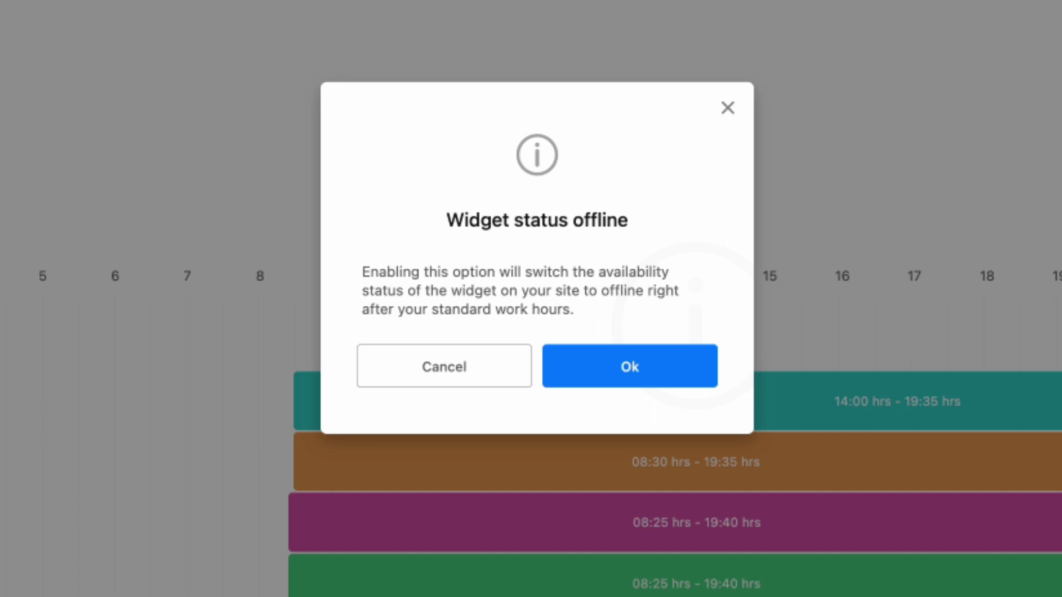
click(638, 371)
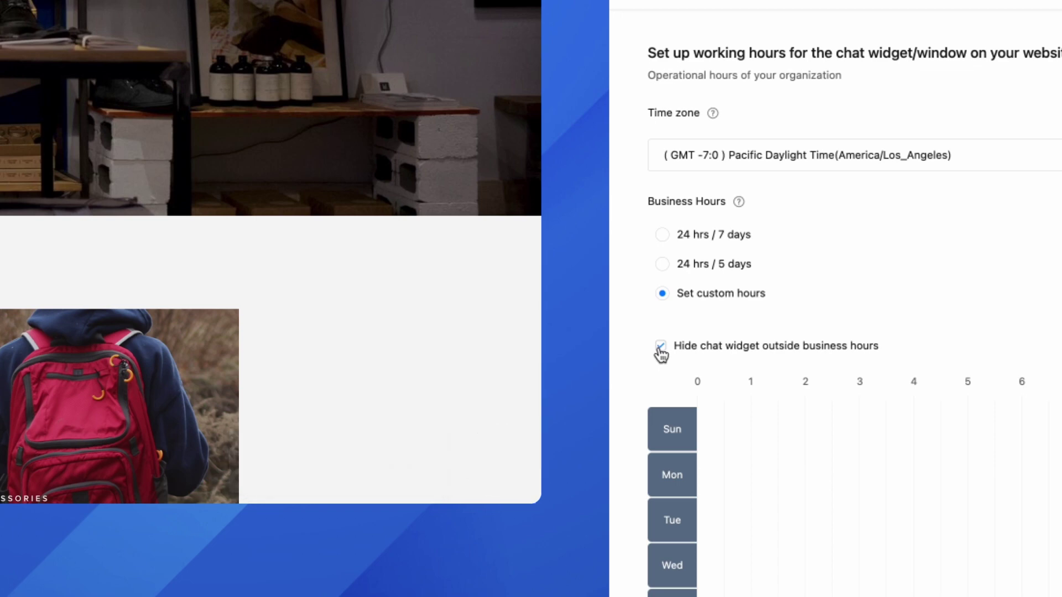
Step: Uncheck 'Hide chat widget outside business hours'
click(662, 347)
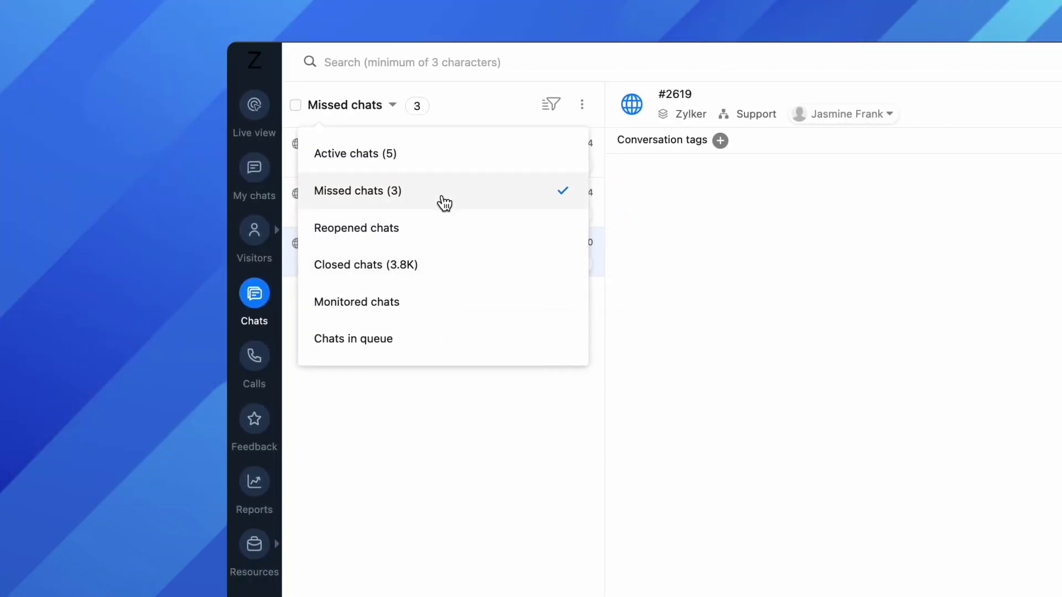
Step: Filter the Chats list to Missed chats and view the oldest conversation
click(872, 486)
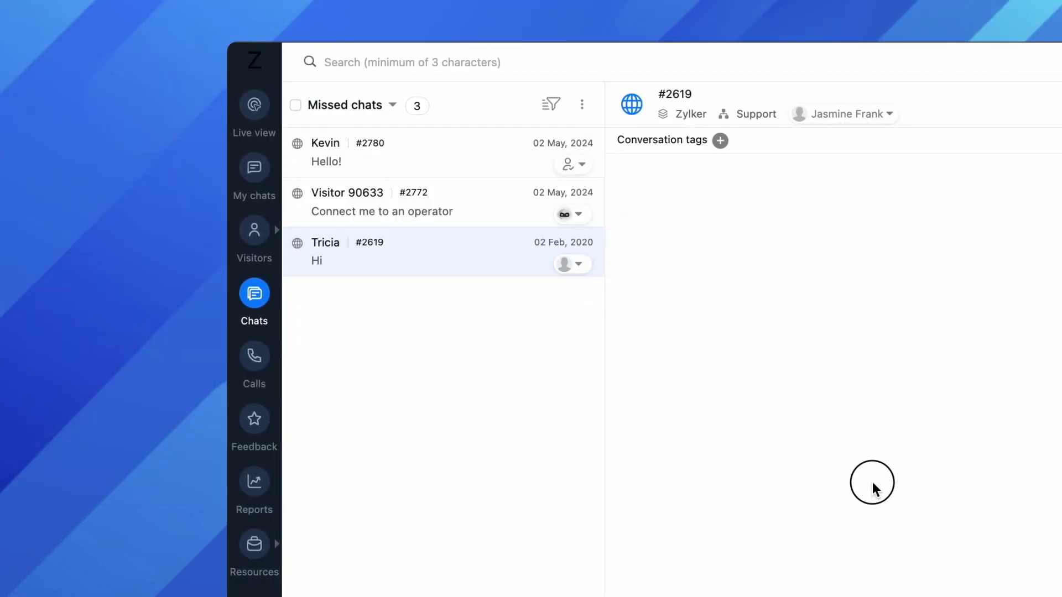